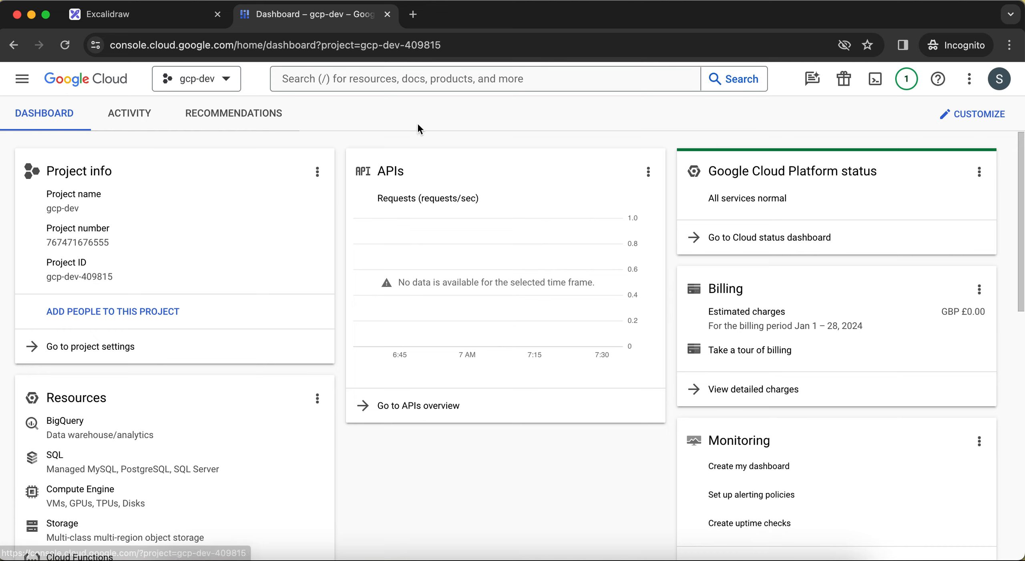
Open the Service Accounts page of IAM & Admin for the gcp-dev project and start creating a service account.
left_click(22, 79)
mouse_move(49, 297)
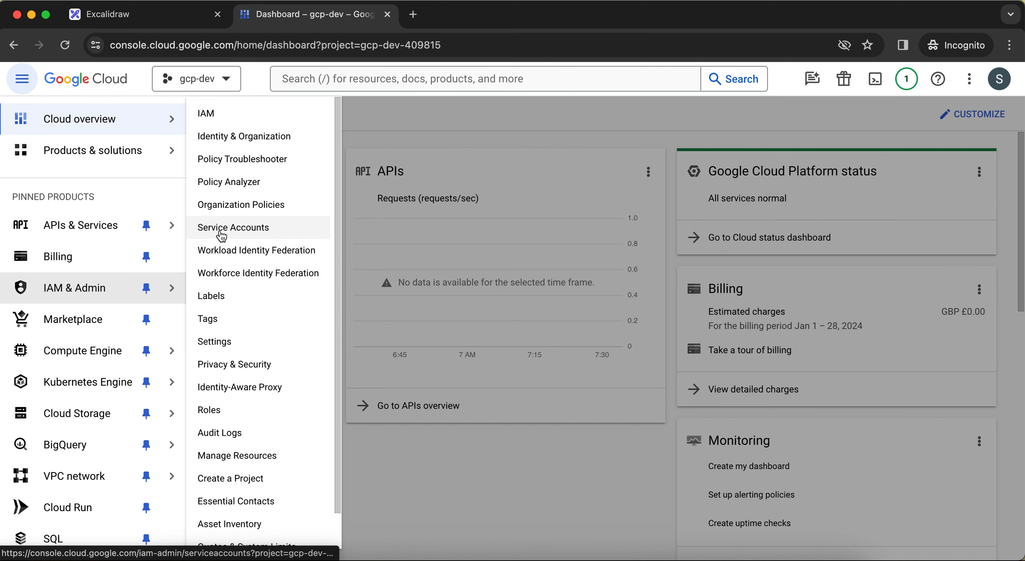
left_click(235, 235)
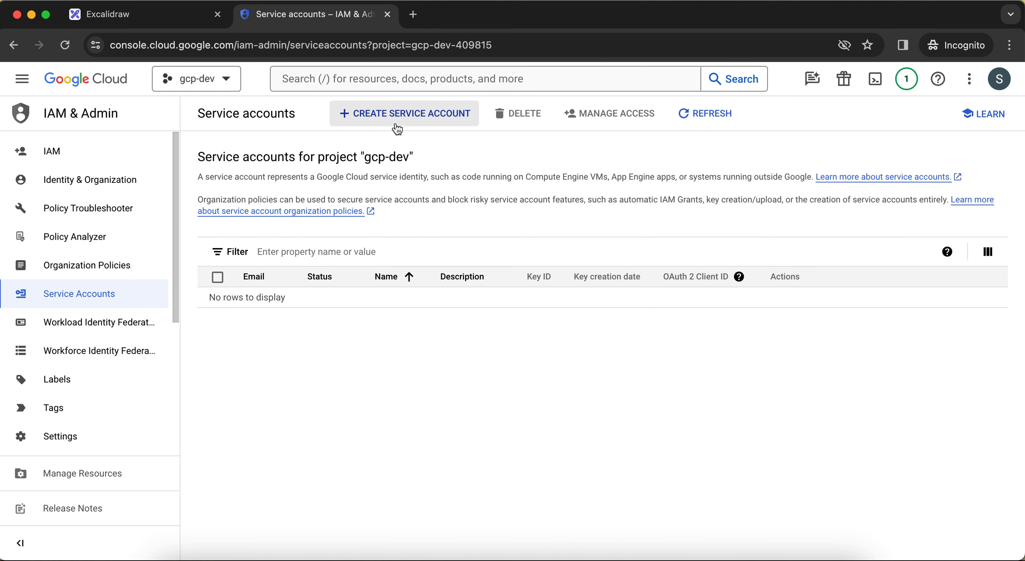
left_click(417, 117)
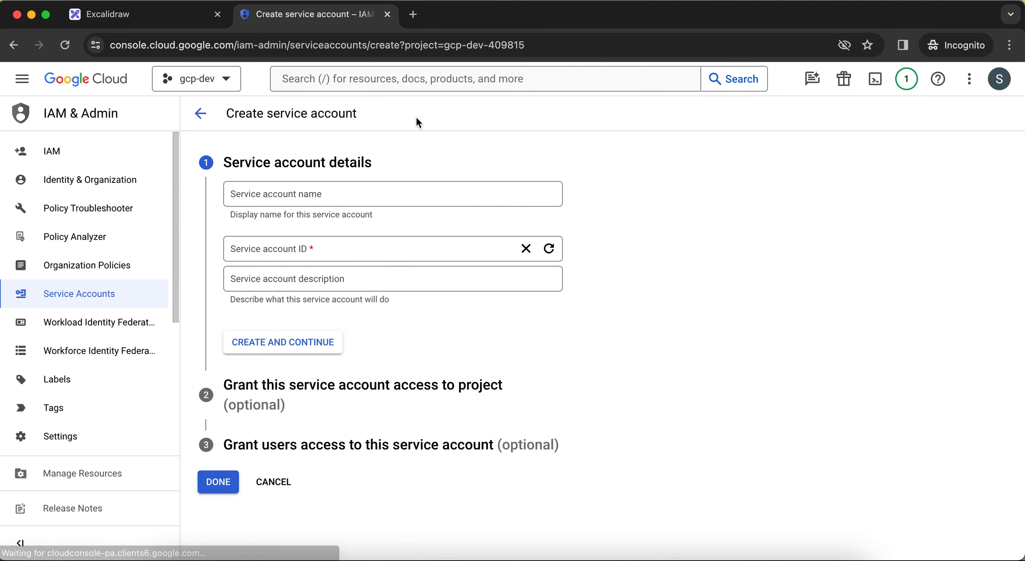
Name the new service account gcpdev.
left_click(328, 196)
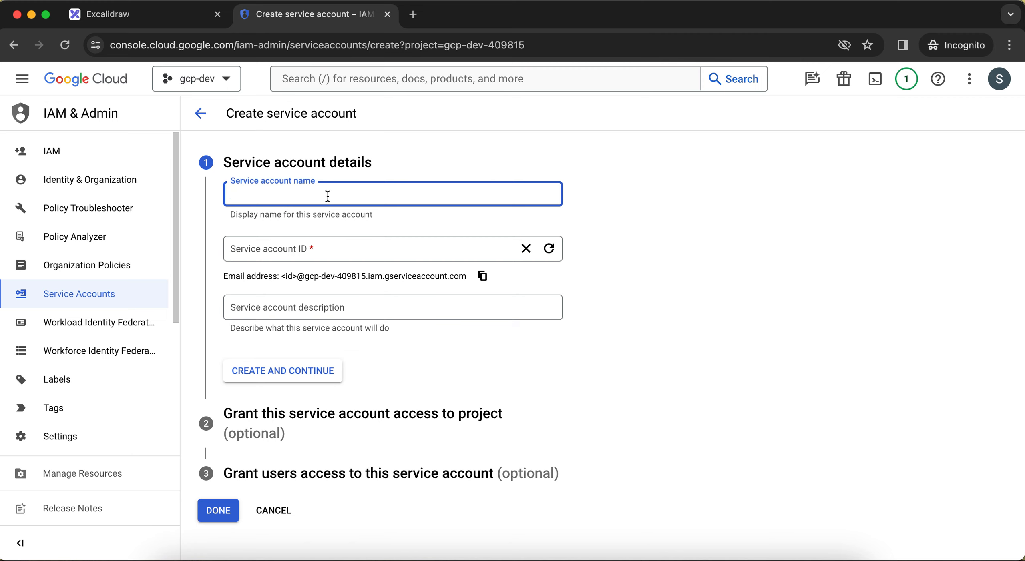
type("gc")
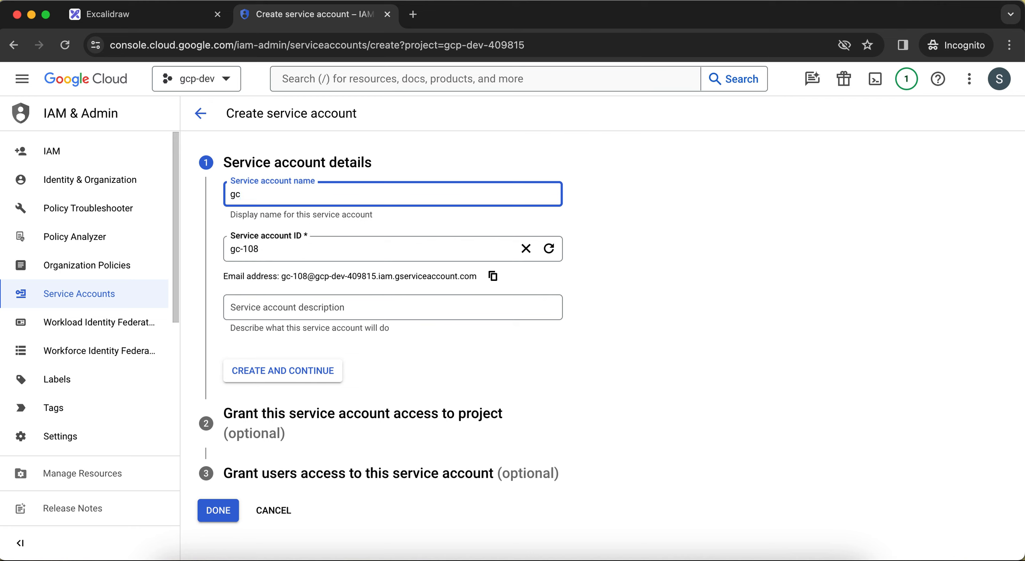
type("pdev")
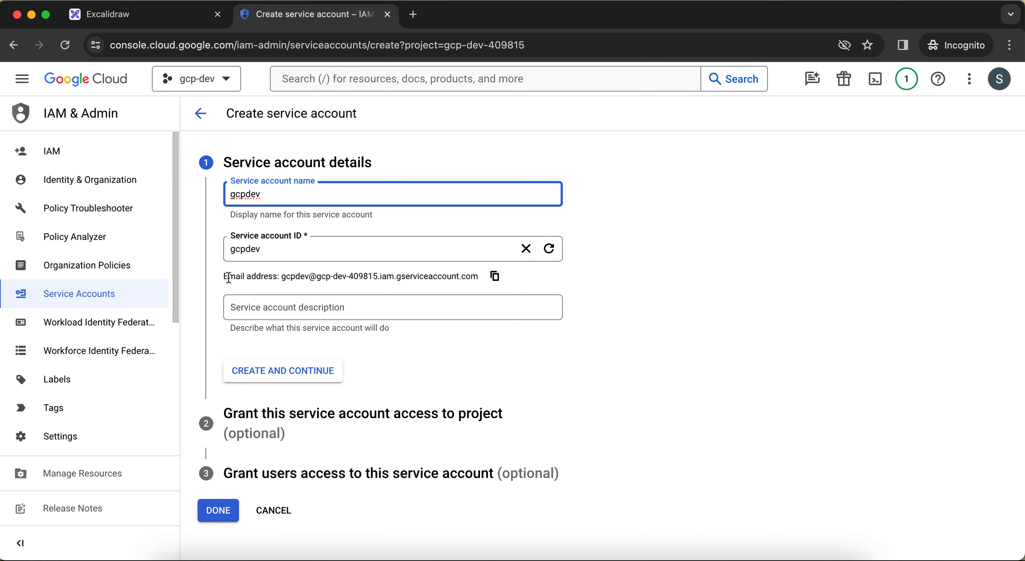
Examine the new service account's email address and the list of available projects, keeping the current project selected.
left_click_drag(224, 277, 357, 283)
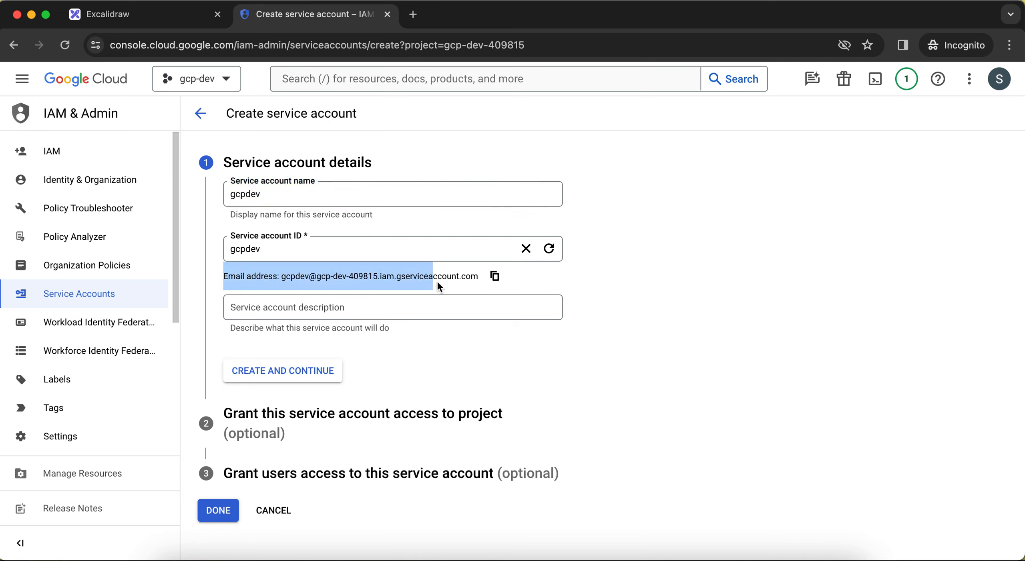
left_click_drag(479, 283, 482, 285)
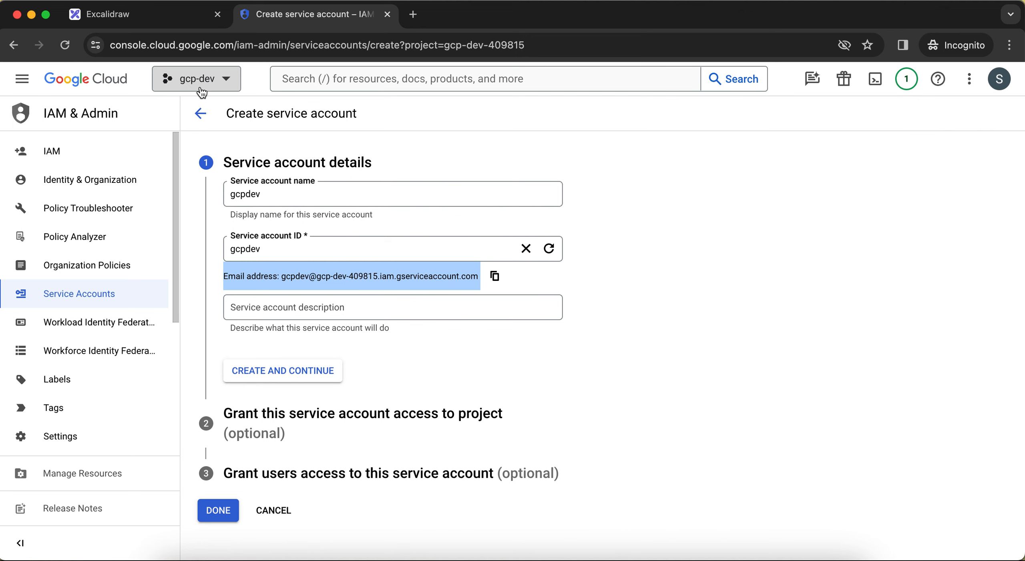
left_click(217, 82)
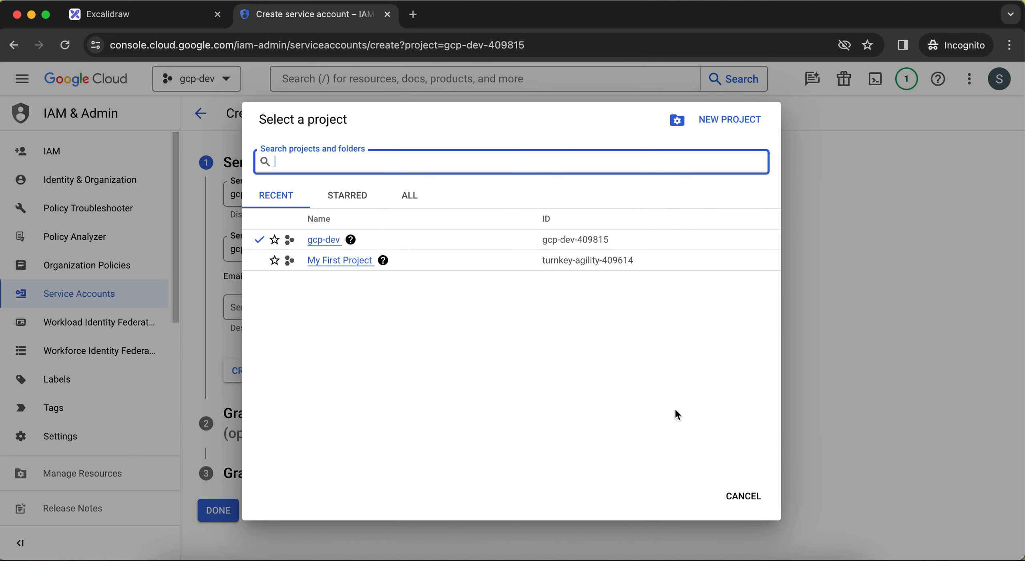
left_click(744, 500)
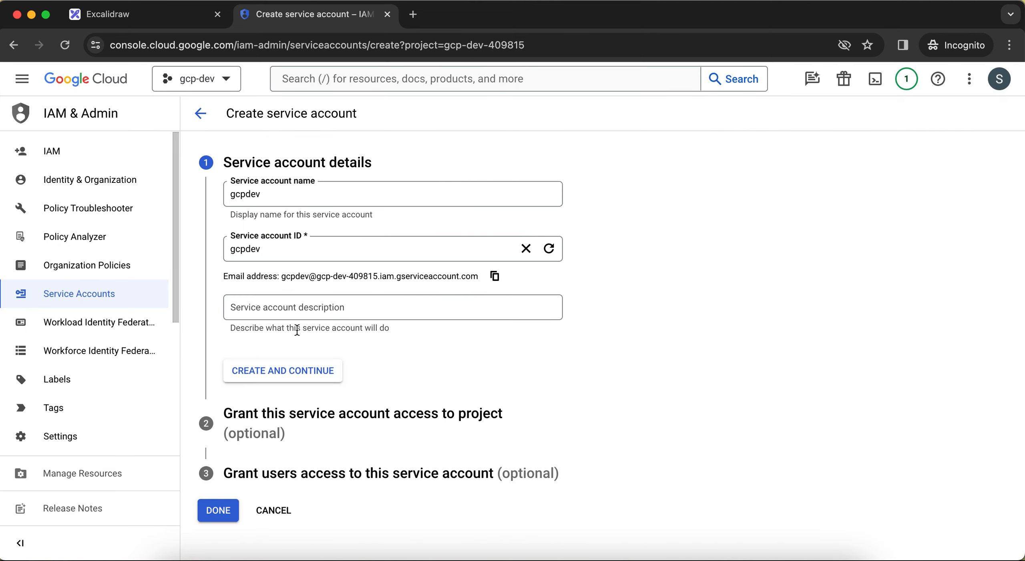
left_click_drag(223, 276, 423, 285)
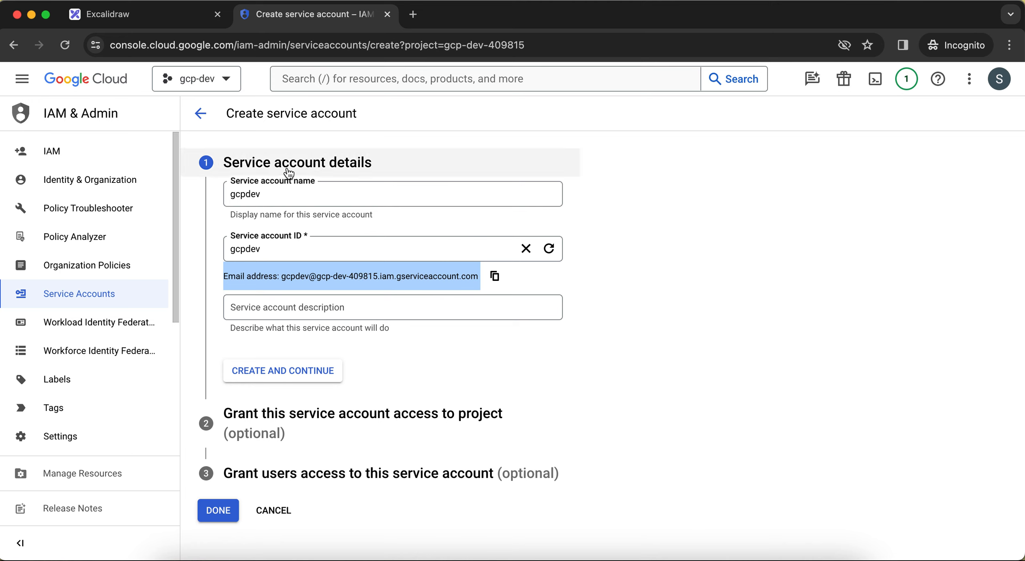
left_click(782, 316)
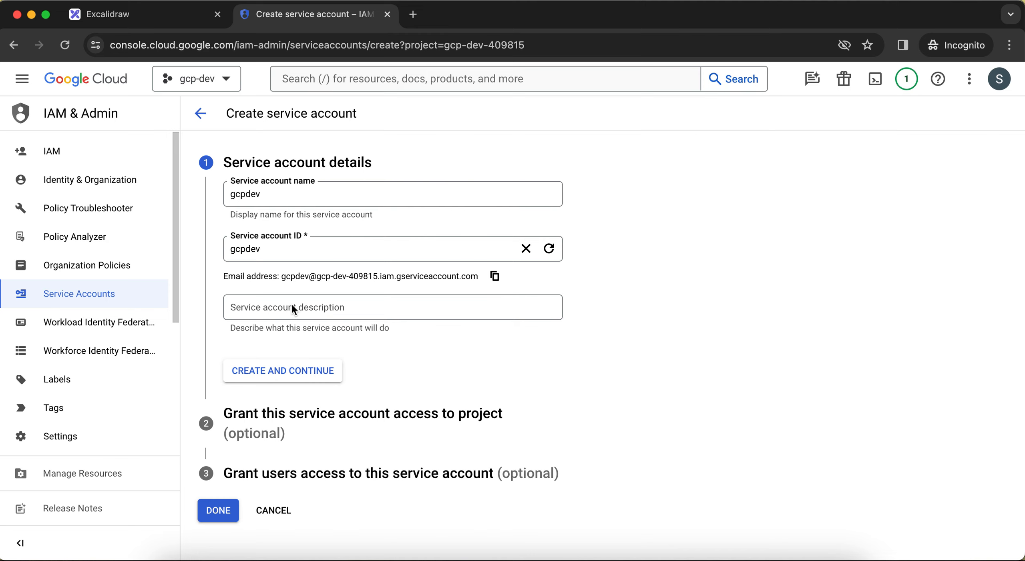
Create the service account with the entered details and open the role choices for its project access.
left_click(283, 376)
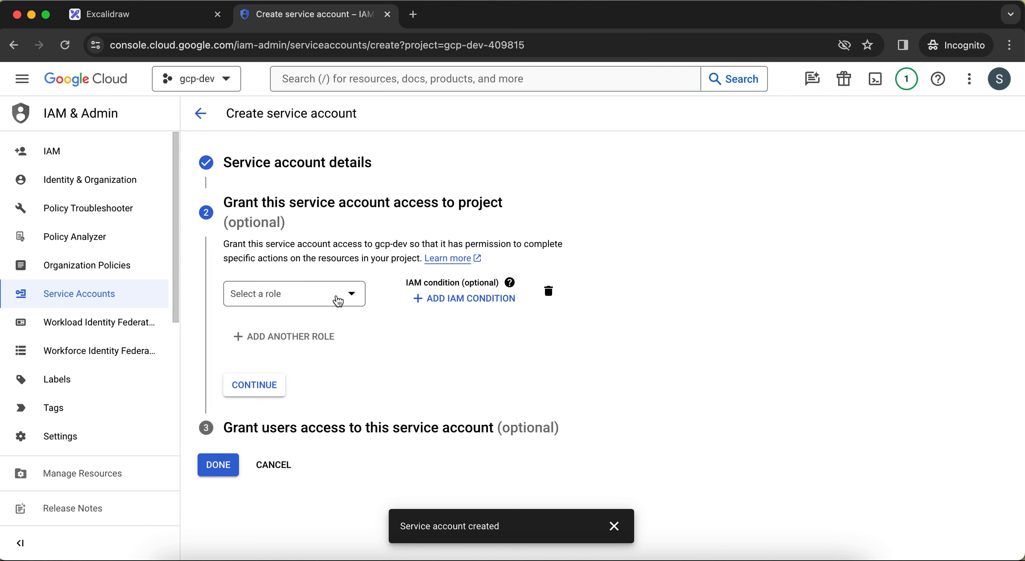
left_click(349, 300)
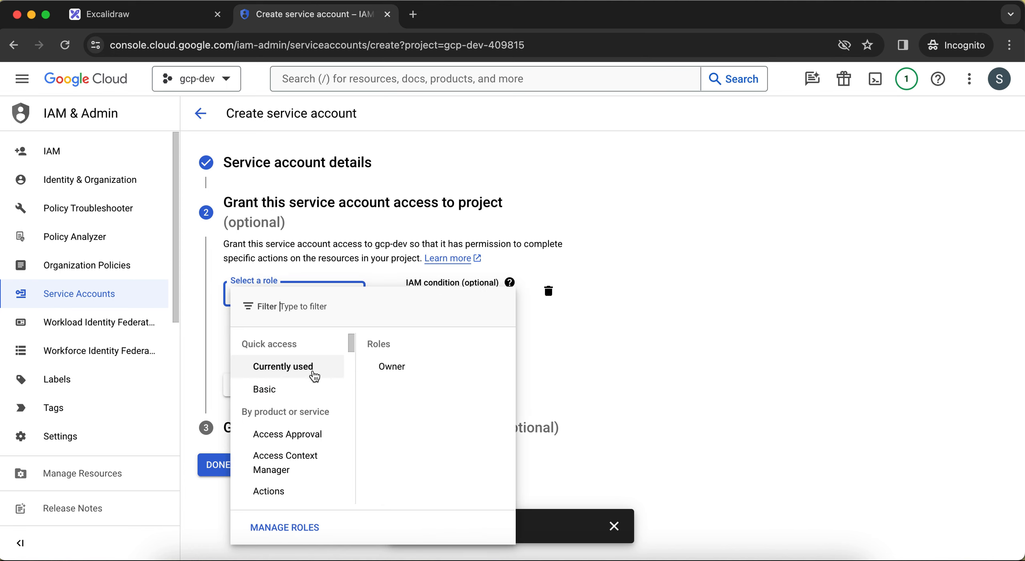
left_click(318, 308)
type("clou")
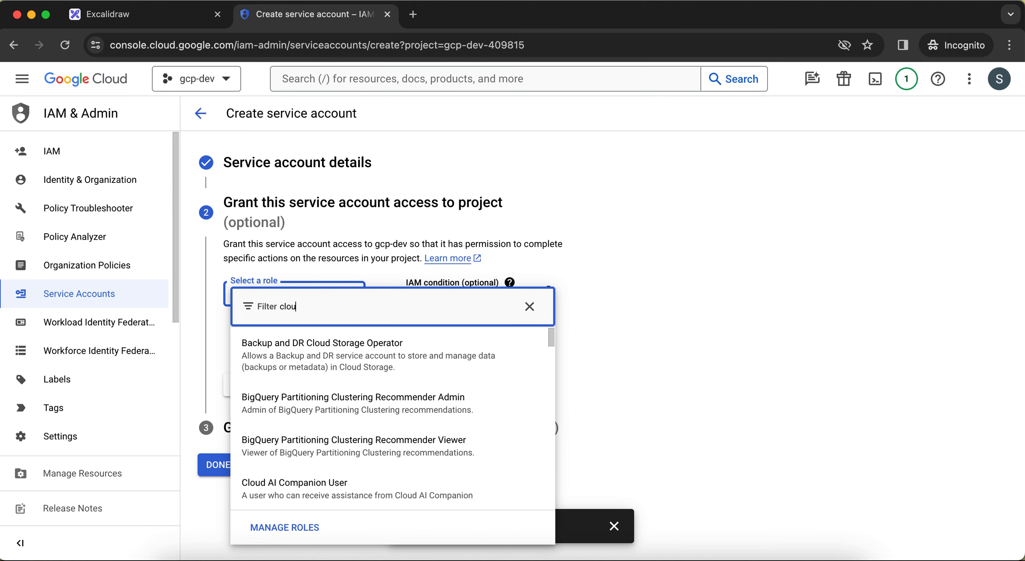
type("d")
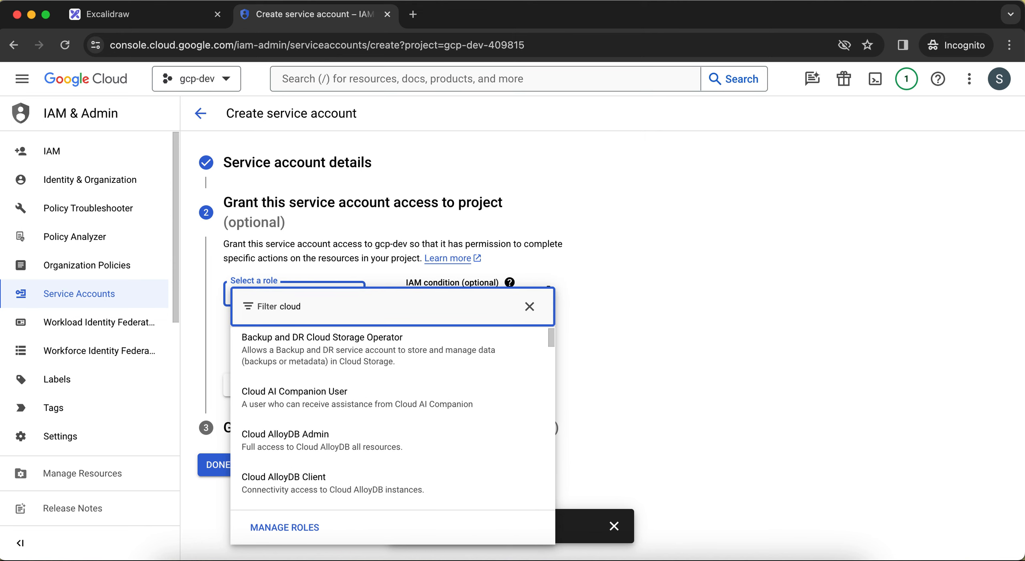
type(" storage")
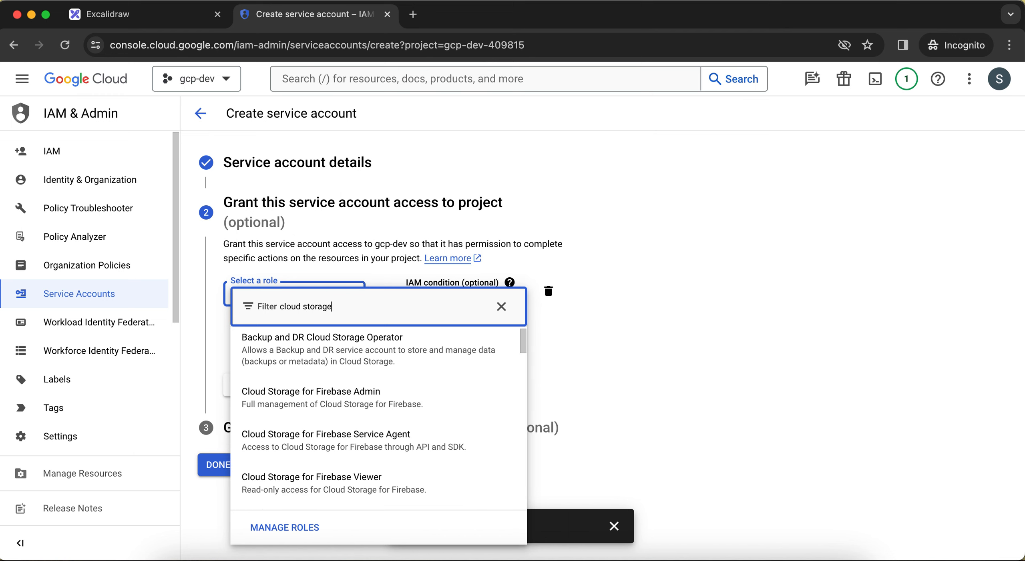
left_click(502, 307)
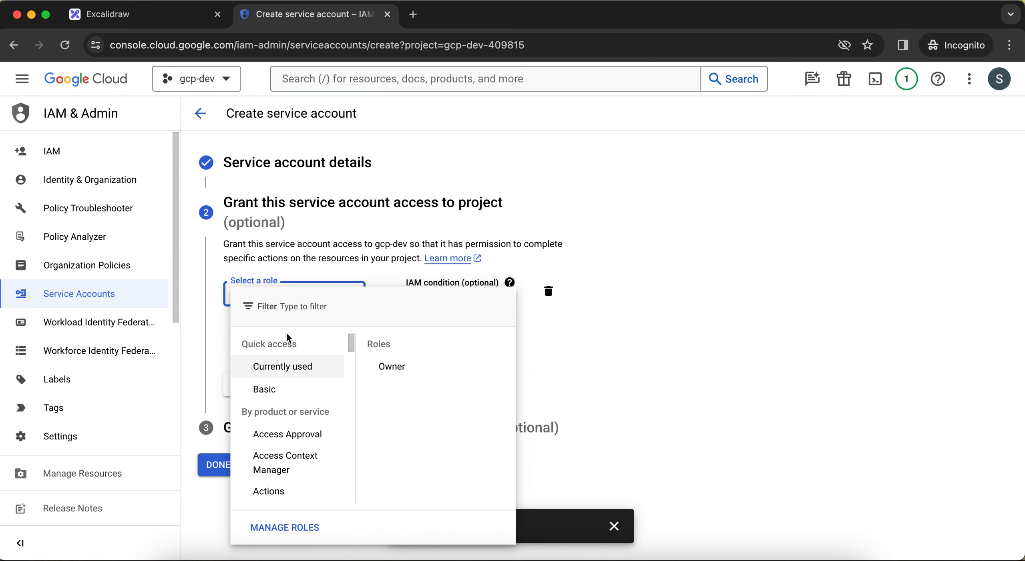
Grant the service account the Cloud SQL Admin role on the project and finish its creation without granting users access.
scroll(274, 460, "down", 3)
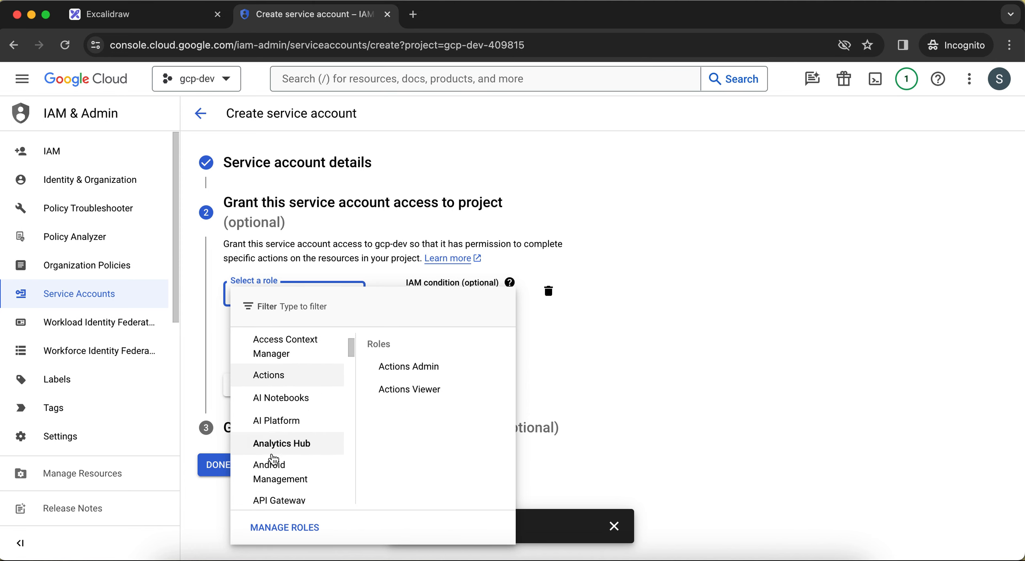
scroll(274, 460, "down", 1)
scroll(273, 460, "up", 4)
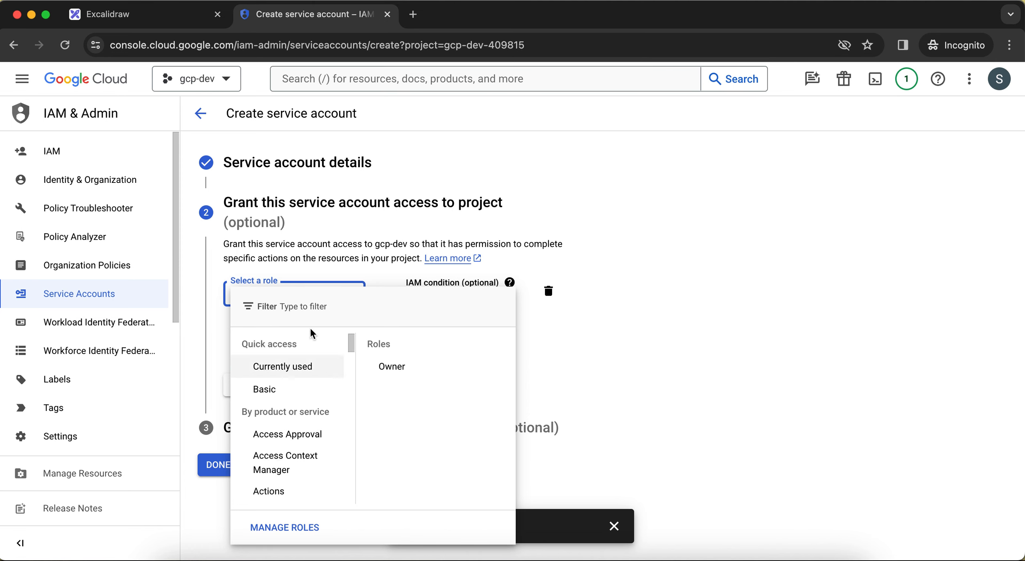
mouse_move(298, 460)
scroll(299, 461, "down", 10)
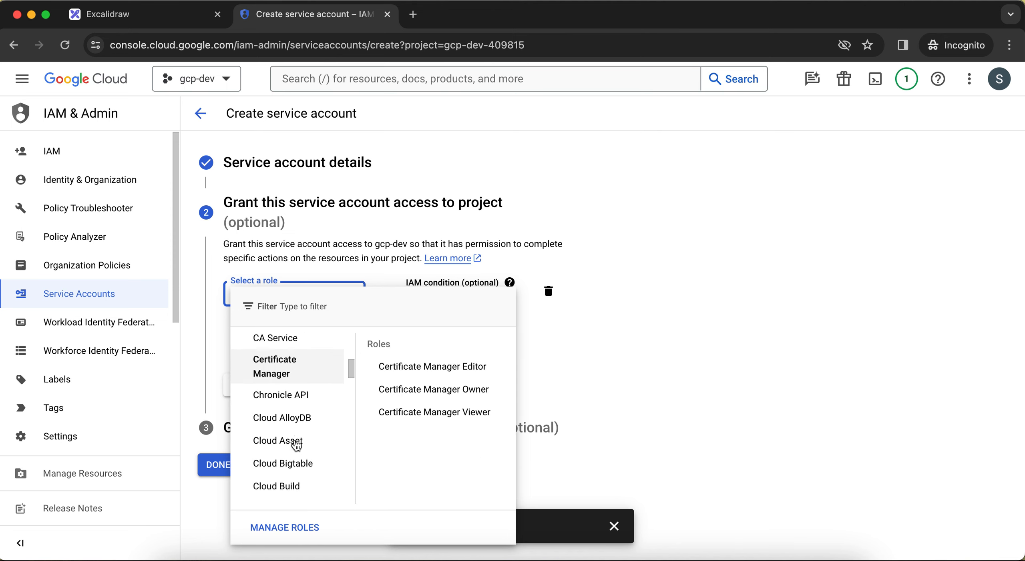
scroll(296, 445, "down", 5)
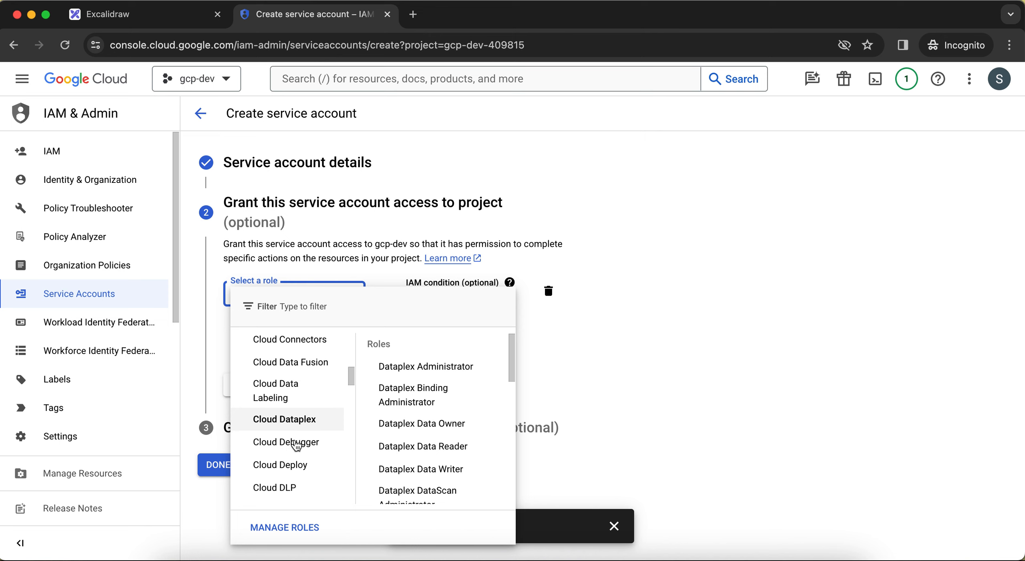
scroll(296, 444, "down", 1)
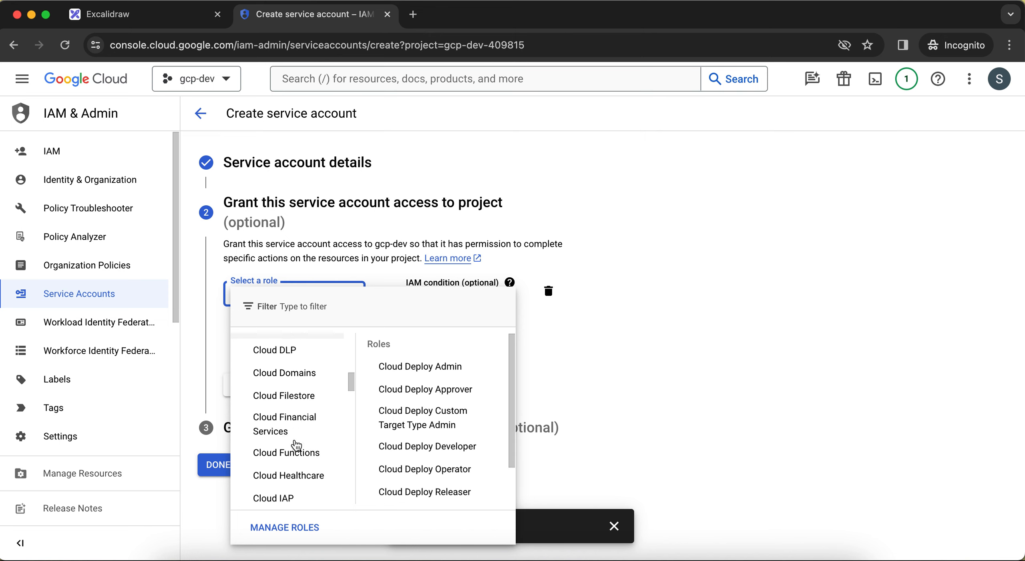
scroll(297, 446, "up", 5)
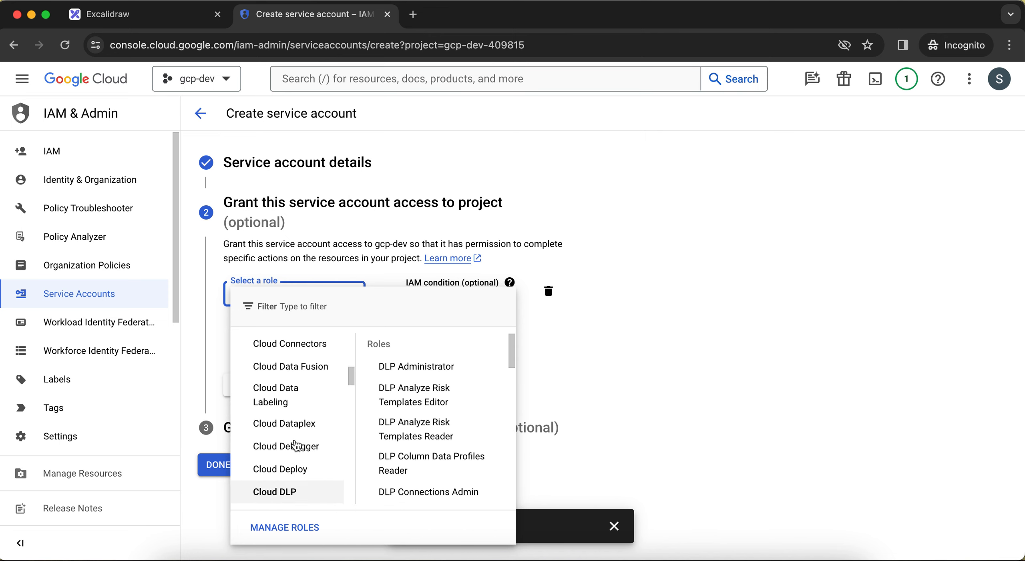
scroll(296, 446, "down", 1)
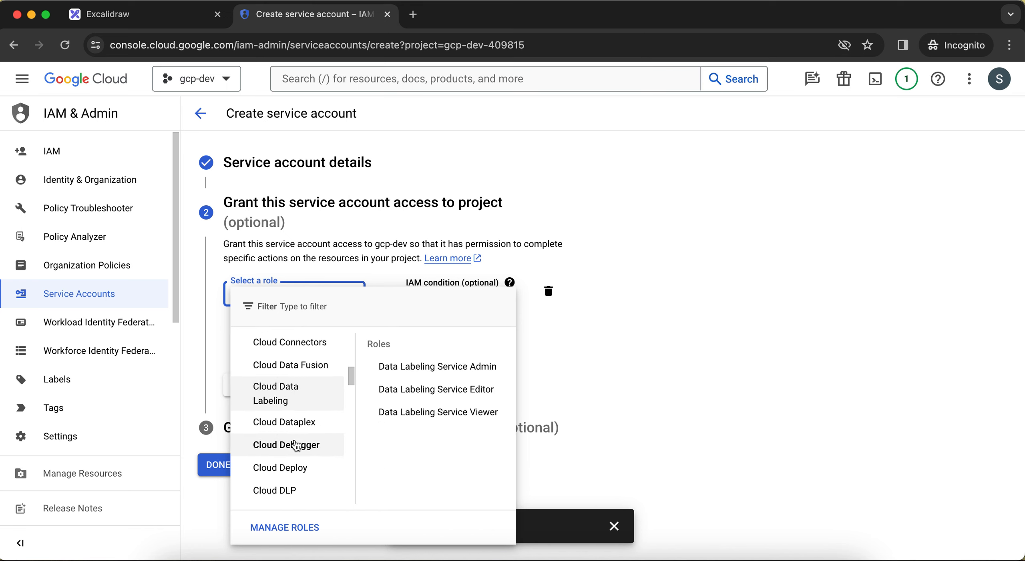
scroll(296, 444, "down", 5)
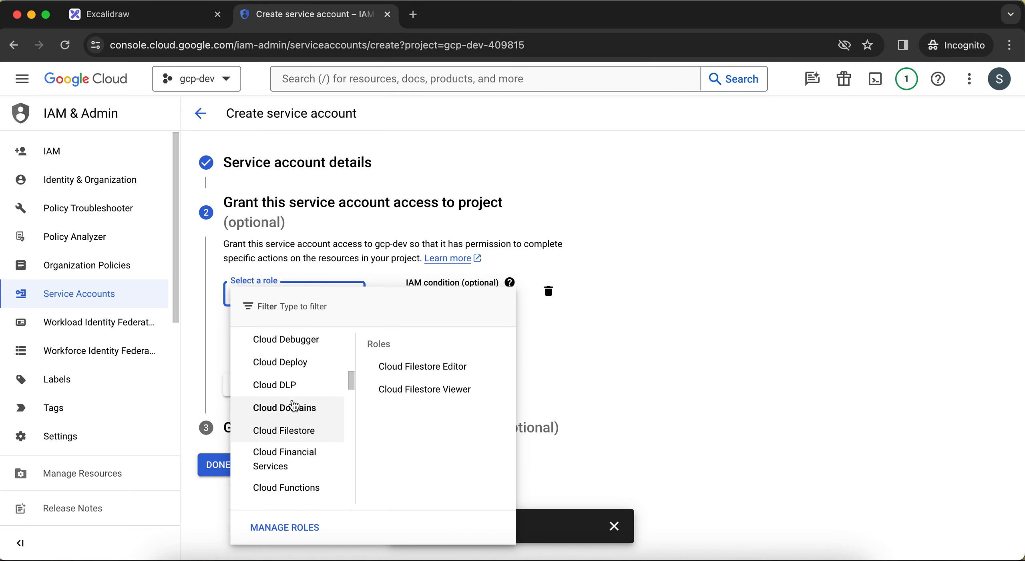
scroll(291, 389, "down", 9)
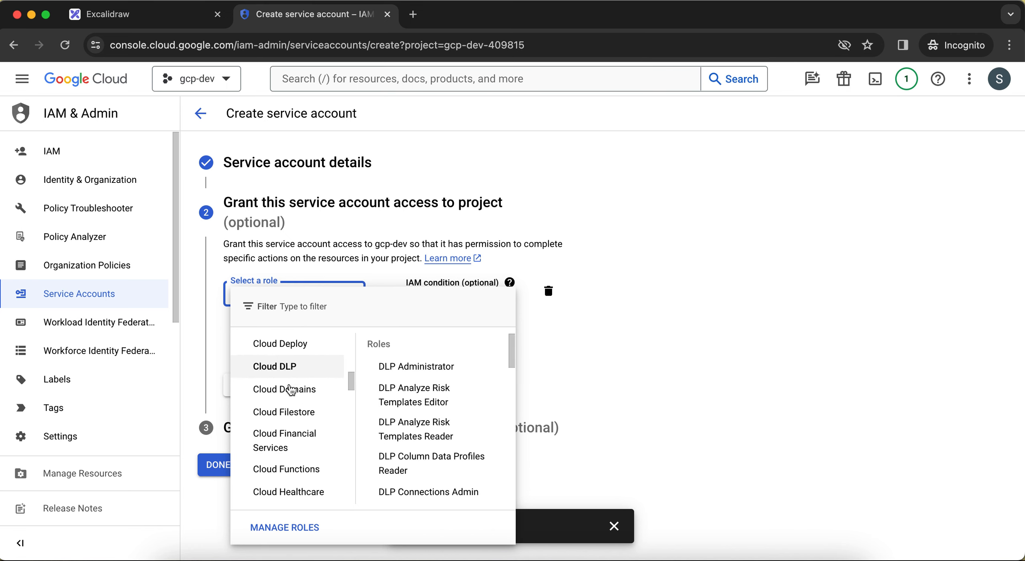
scroll(291, 389, "down", 10)
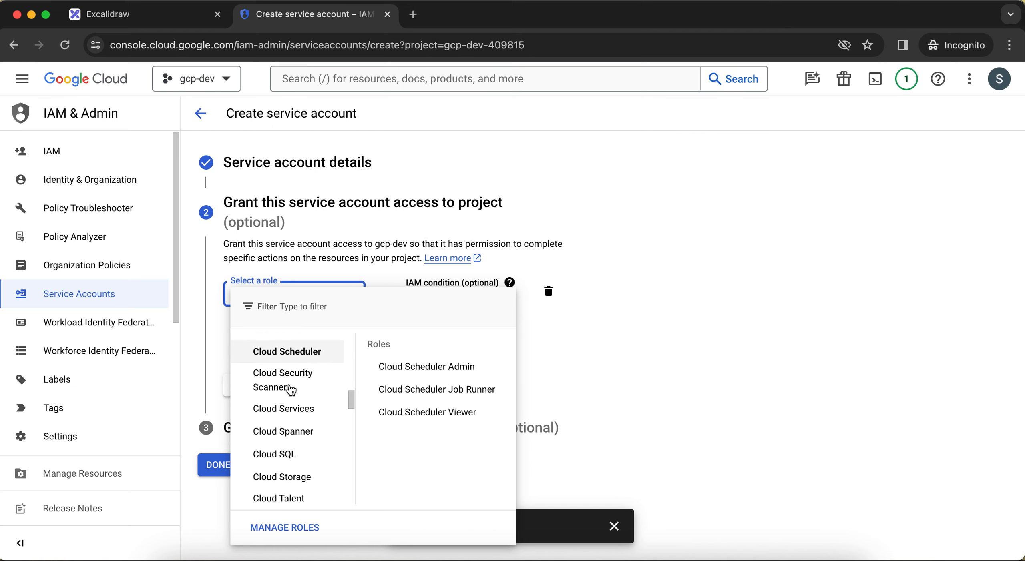
scroll(289, 389, "up", 2)
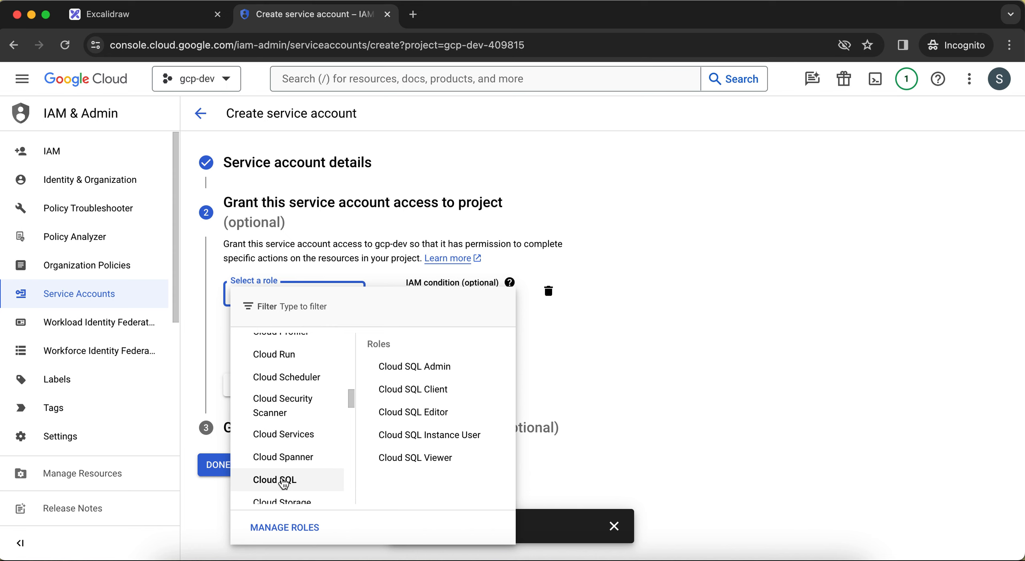
scroll(283, 484, "down", 3)
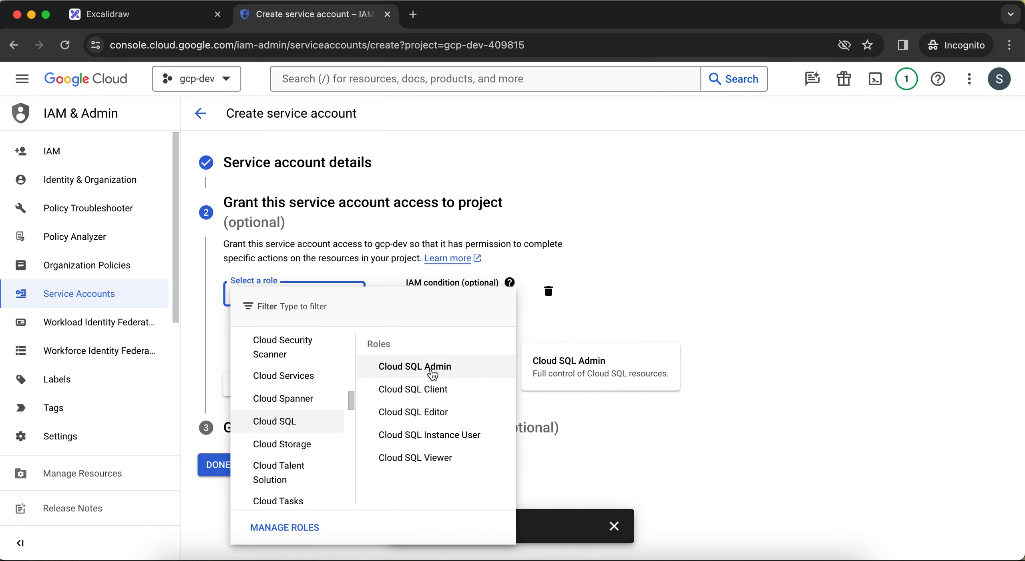
left_click(391, 372)
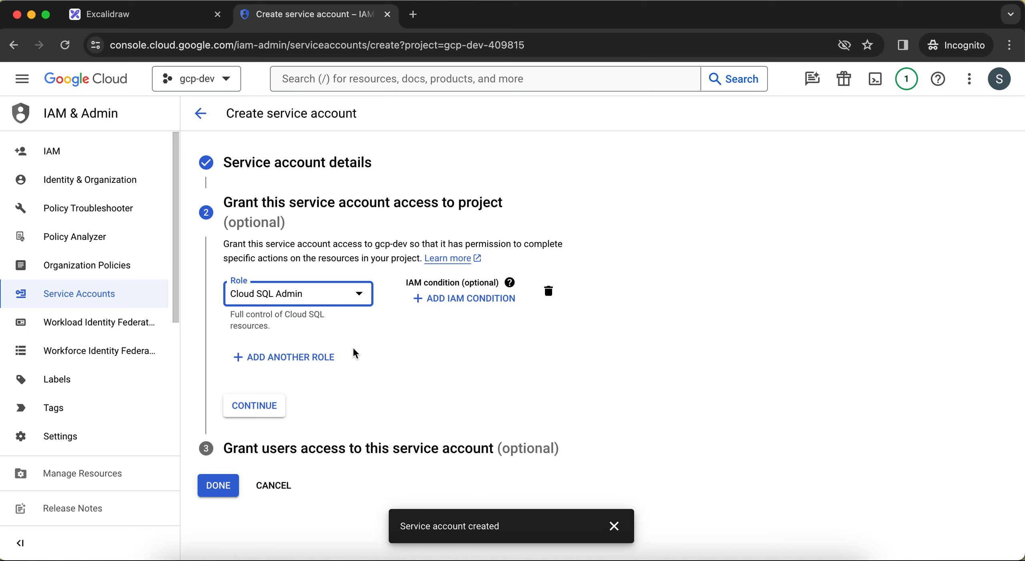
left_click(251, 407)
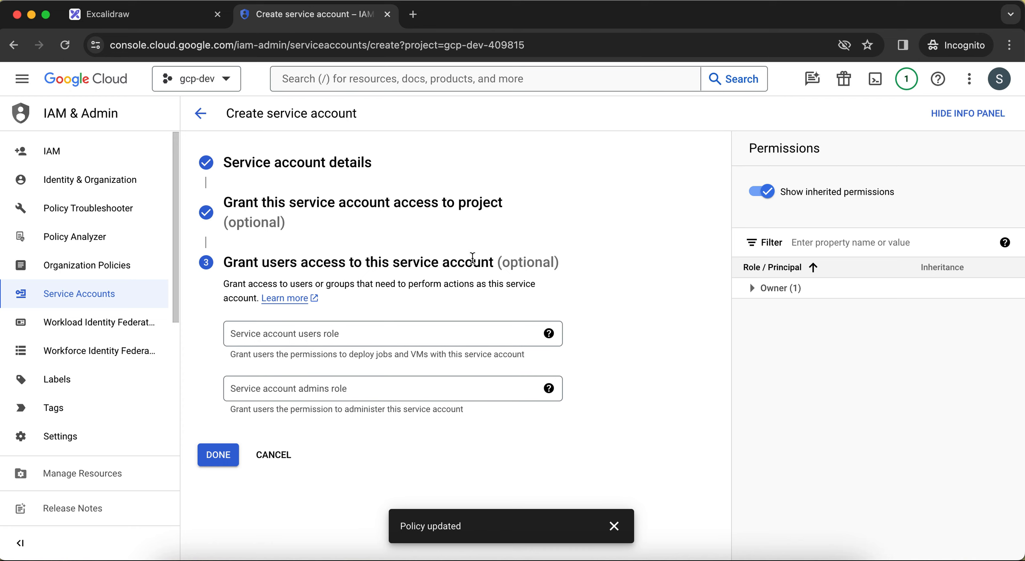
left_click(216, 456)
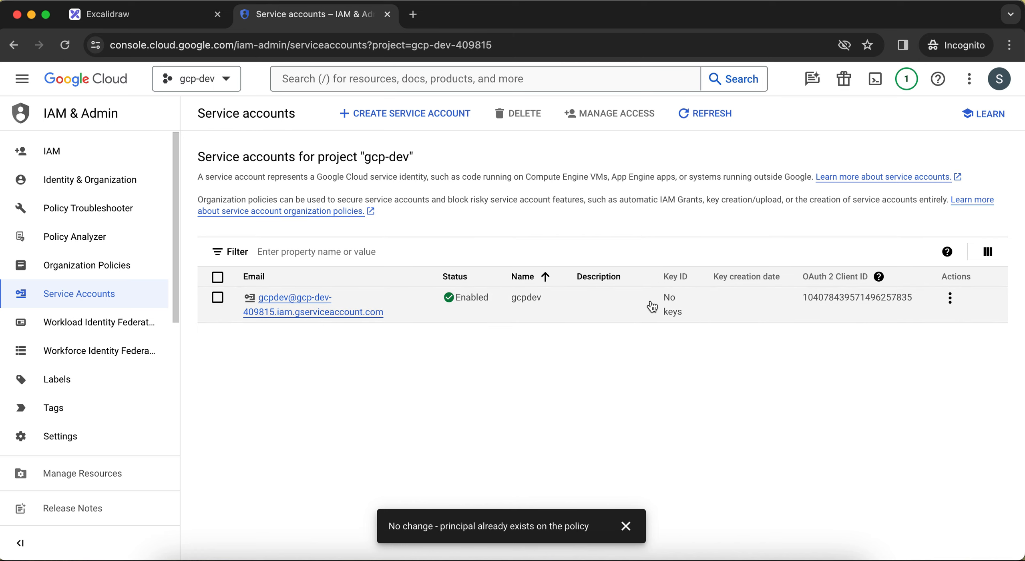
Open the gcpdev service account and examine its permissions and the principals with access to it.
left_click(282, 301)
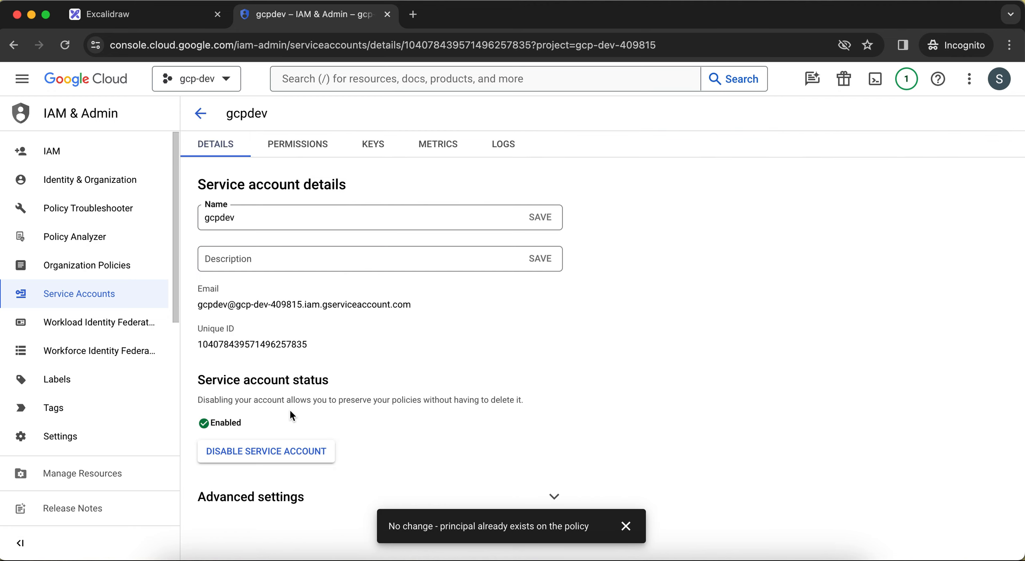
left_click(304, 149)
scroll(375, 327, "down", 1)
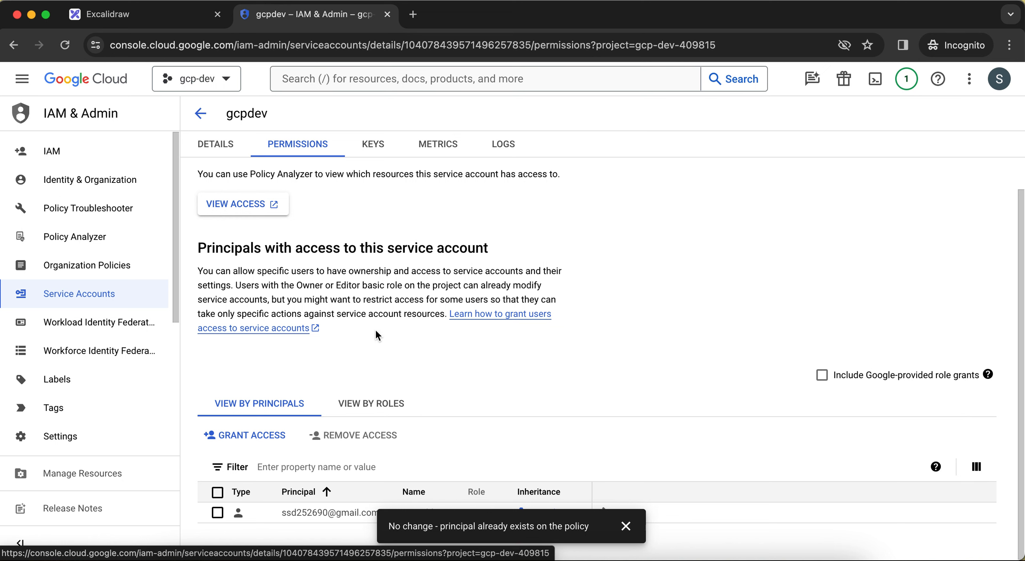
Examine the gcpdev service account's keys, metrics, logs and details, and dismiss the leftover policy notification.
scroll(376, 331, "up", 1)
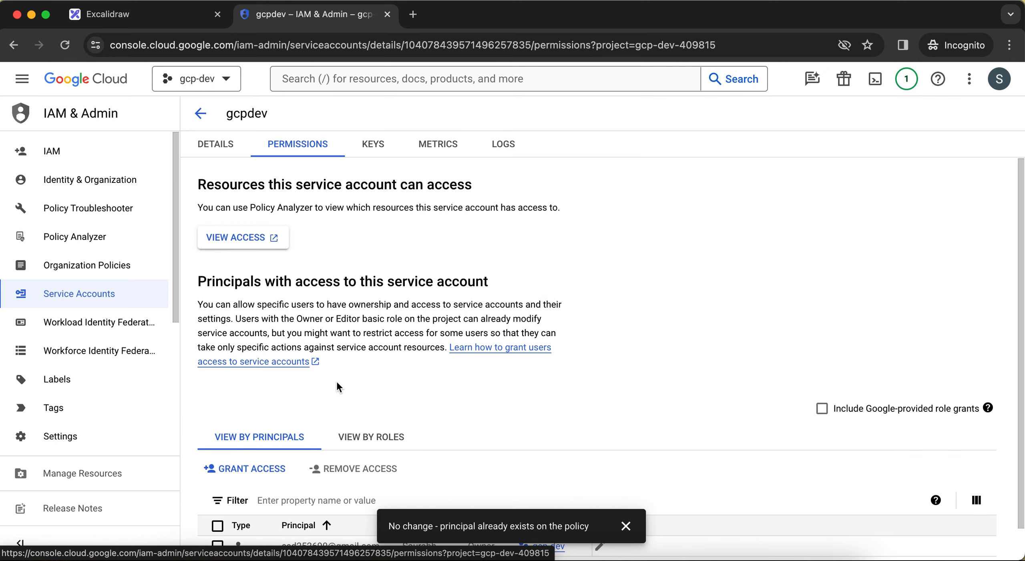
left_click(376, 146)
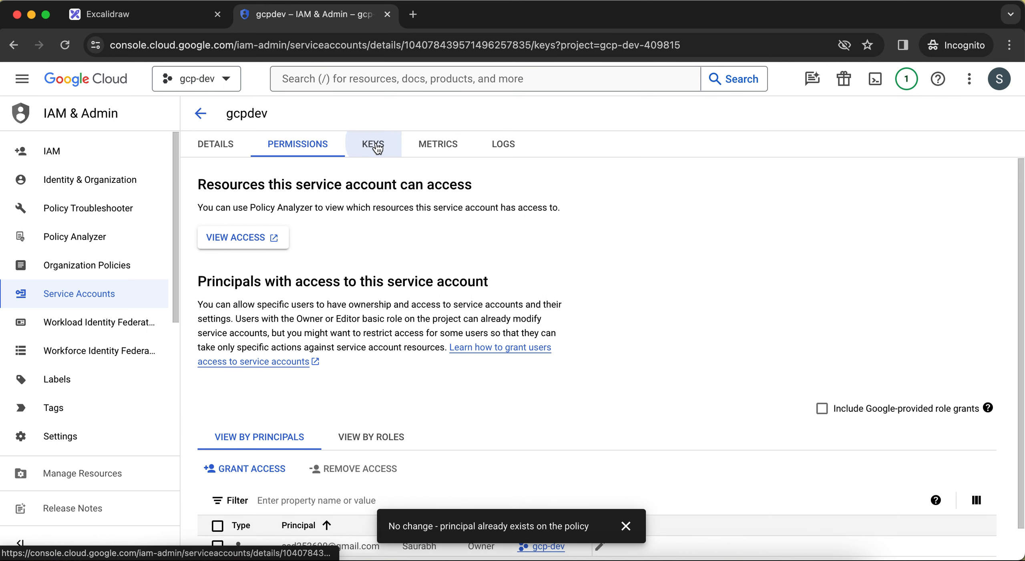
left_click(428, 144)
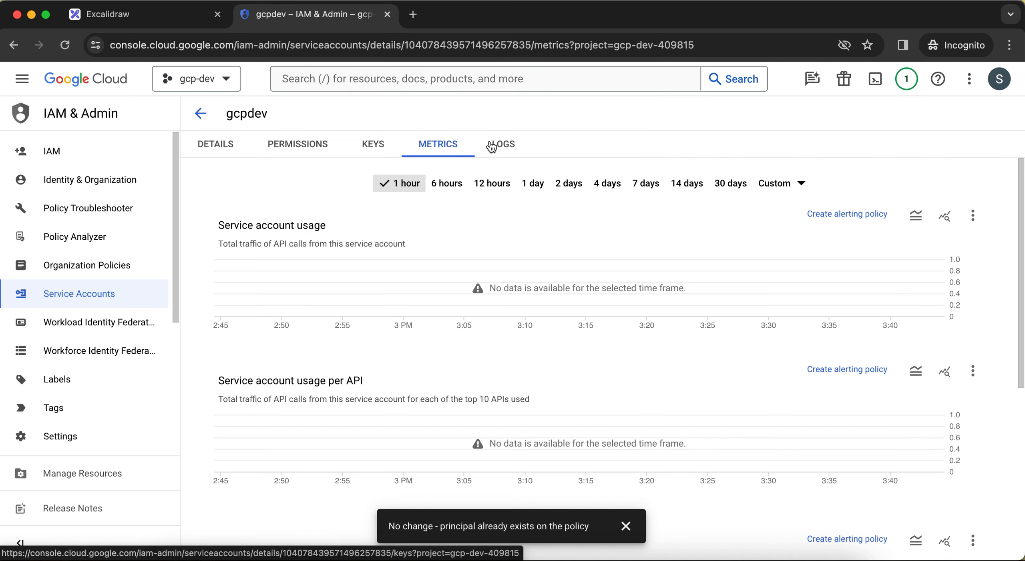
left_click(510, 149)
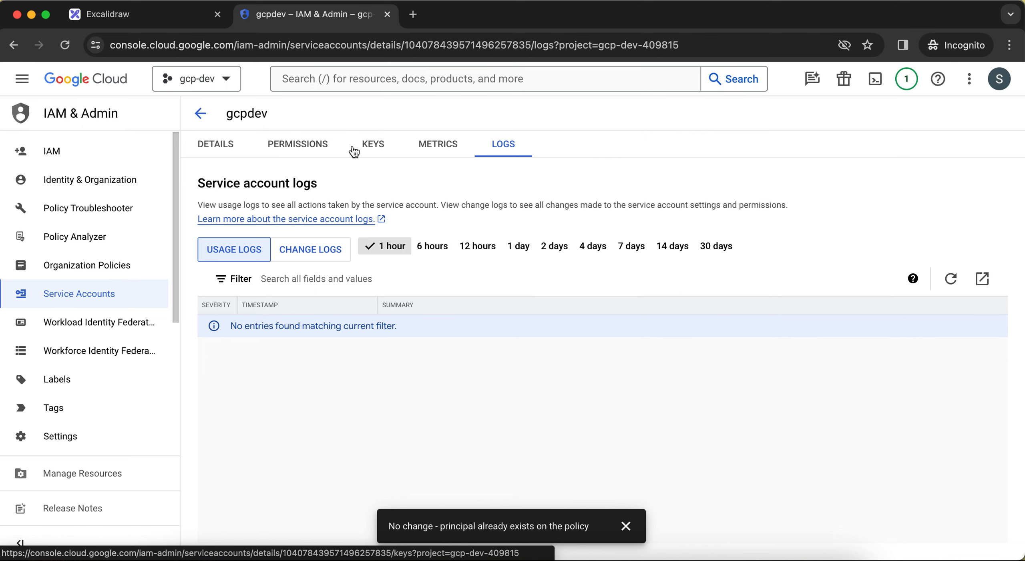
left_click(235, 150)
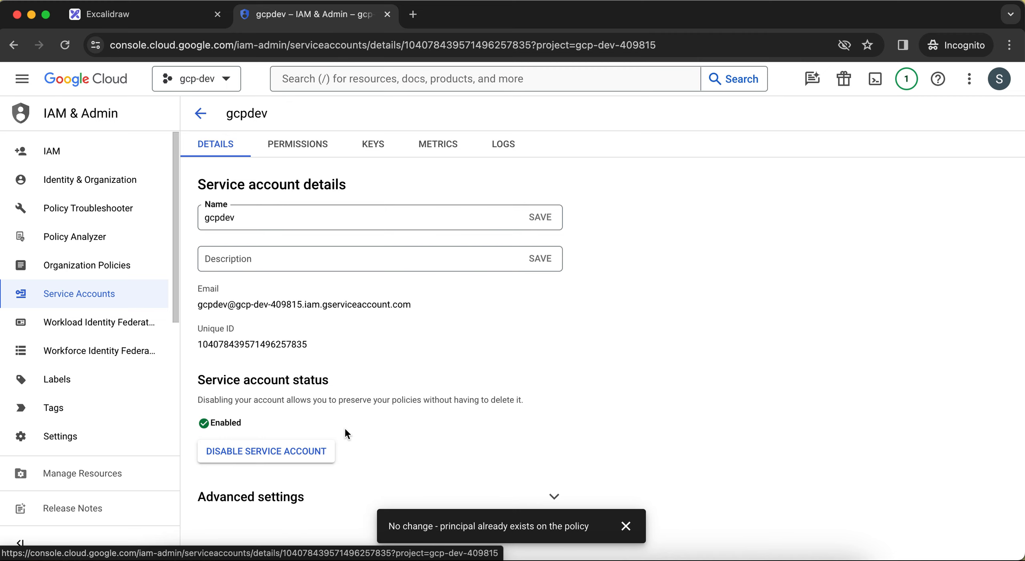
left_click(625, 526)
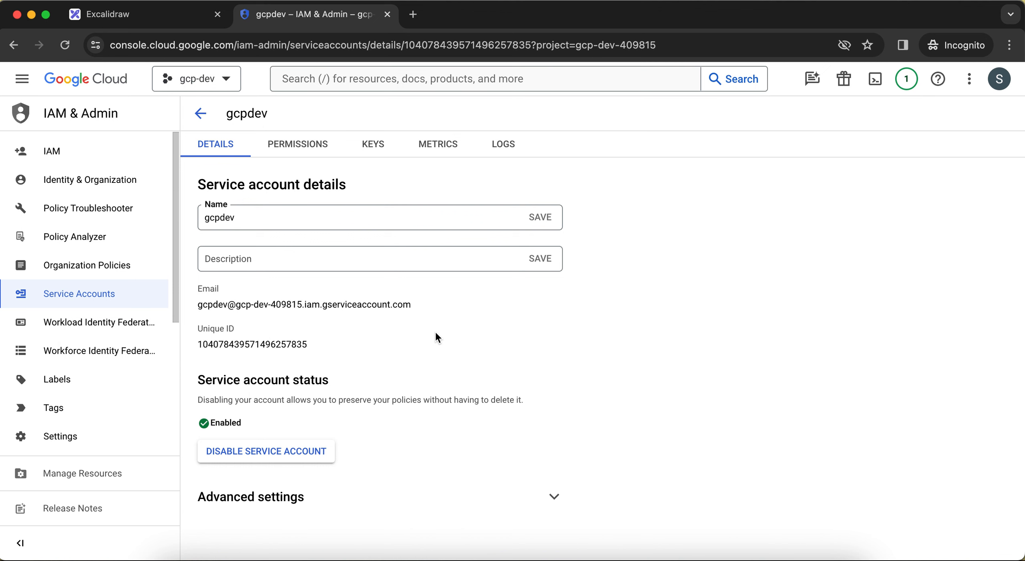
Add the BigQuery Data Editor role to the gcpdev service account in the project's IAM permissions and save the updated access.
left_click(92, 147)
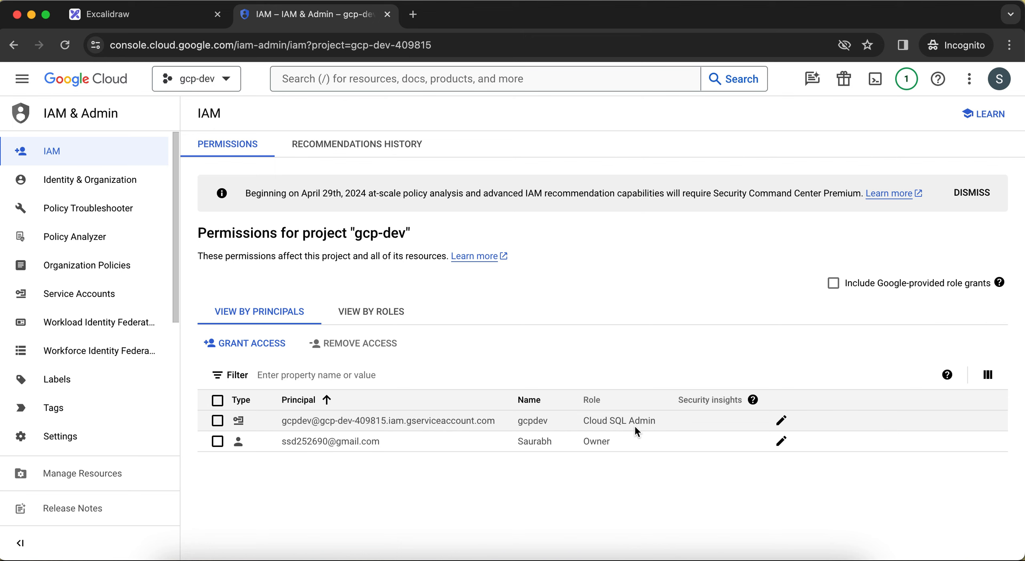
left_click(777, 424)
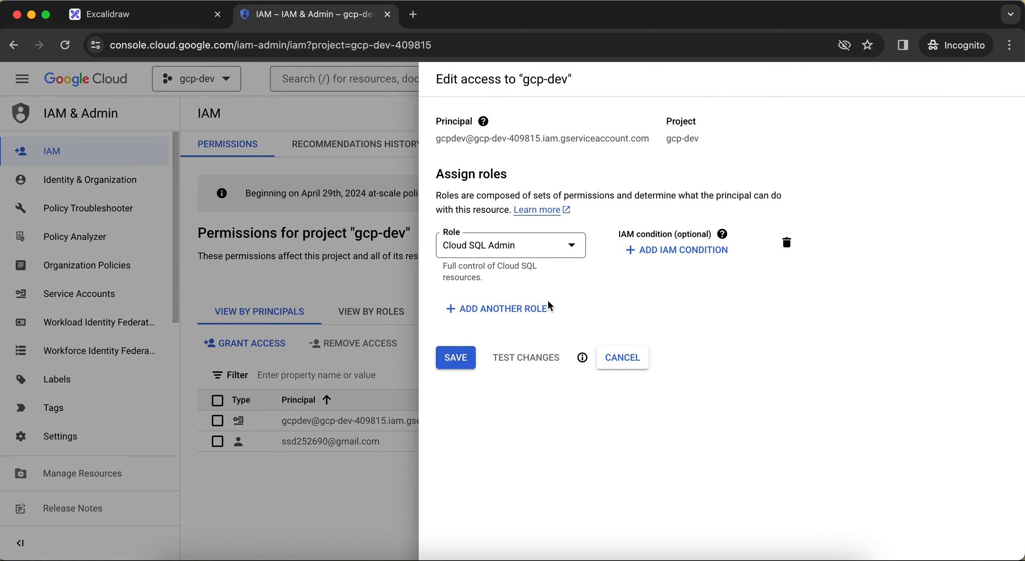
left_click(491, 316)
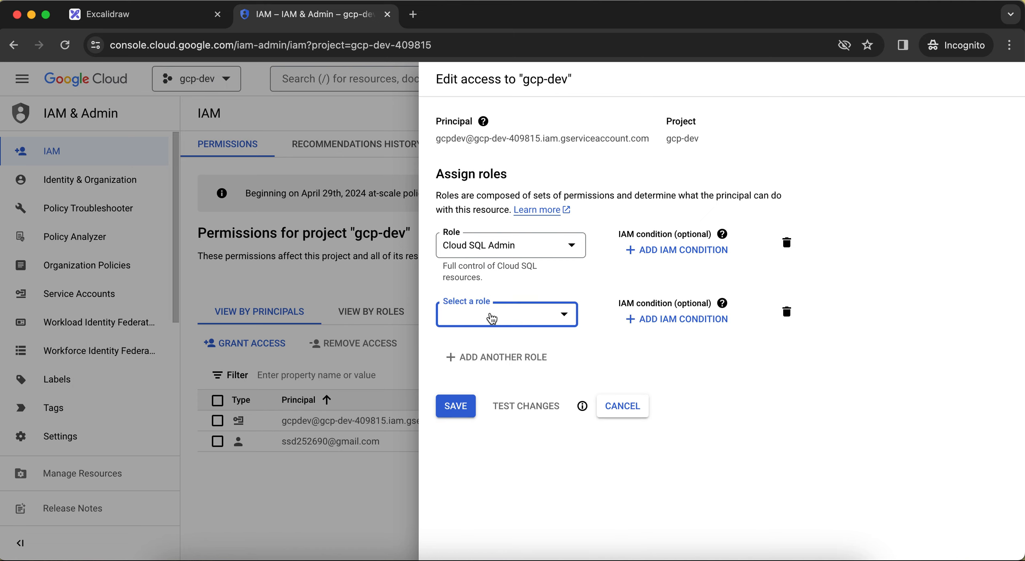
left_click(522, 319)
mouse_move(513, 249)
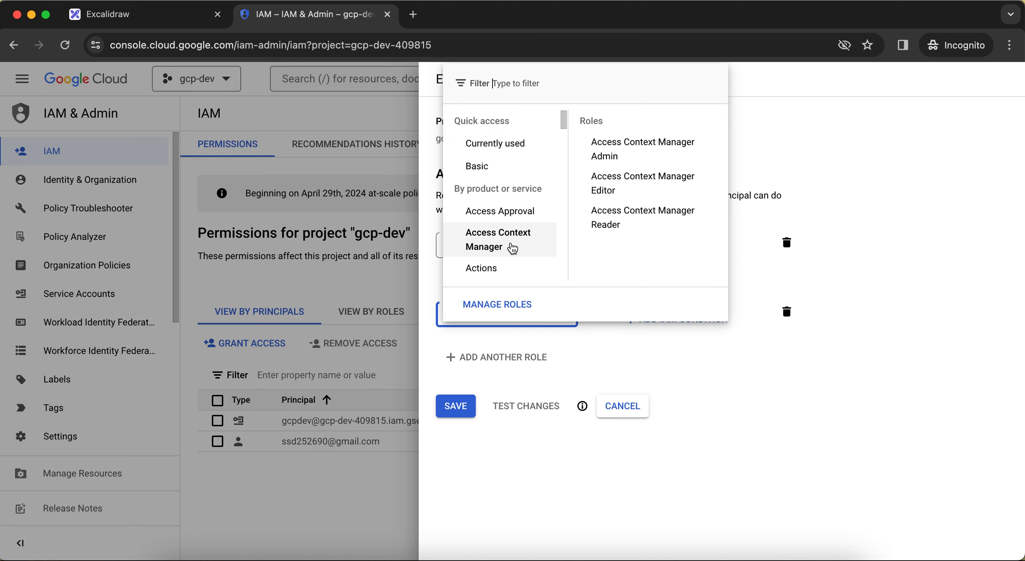
mouse_move(512, 137)
type("bi")
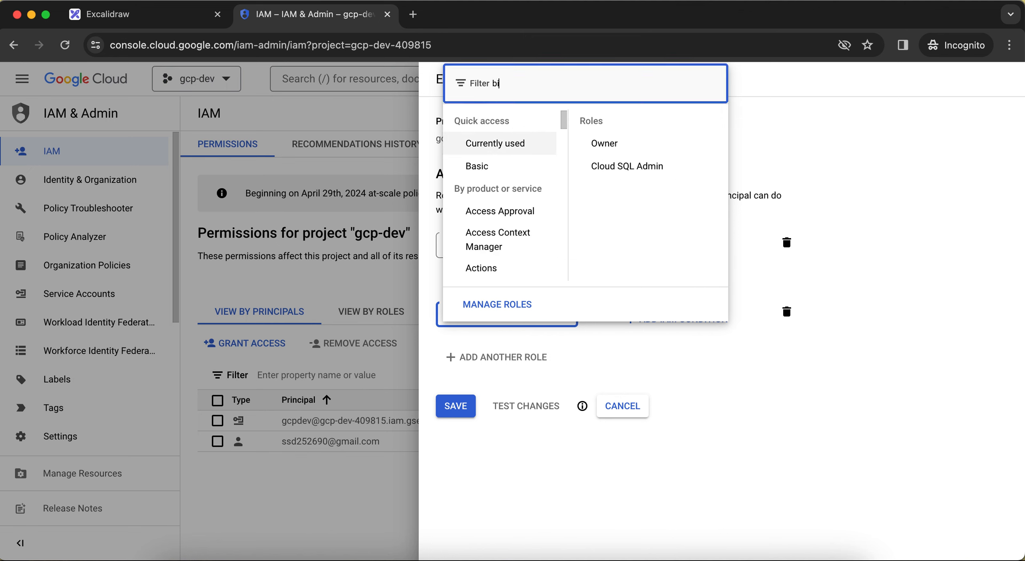
type("gquery")
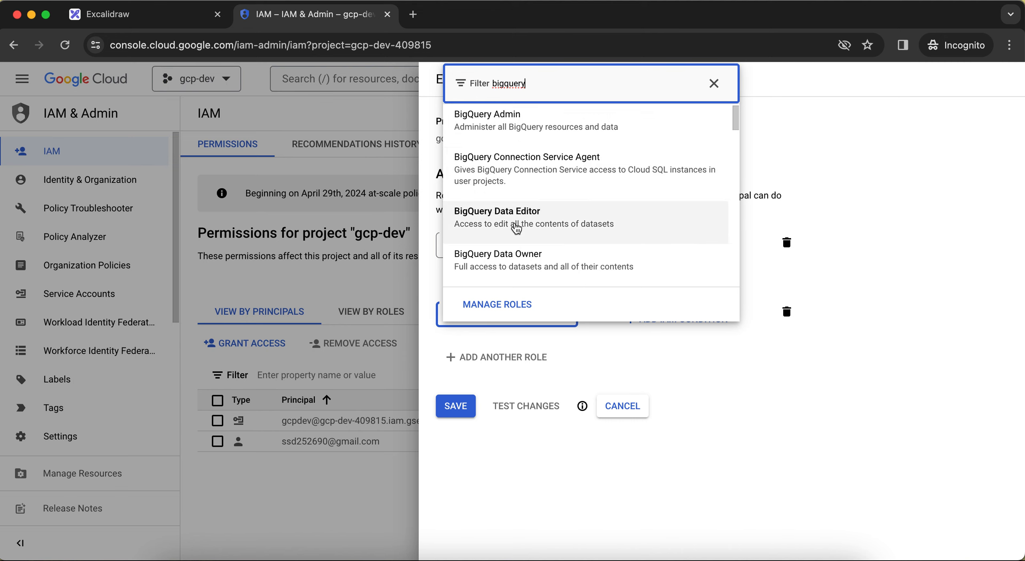
scroll(544, 241, "down", 2)
scroll(541, 238, "up", 2)
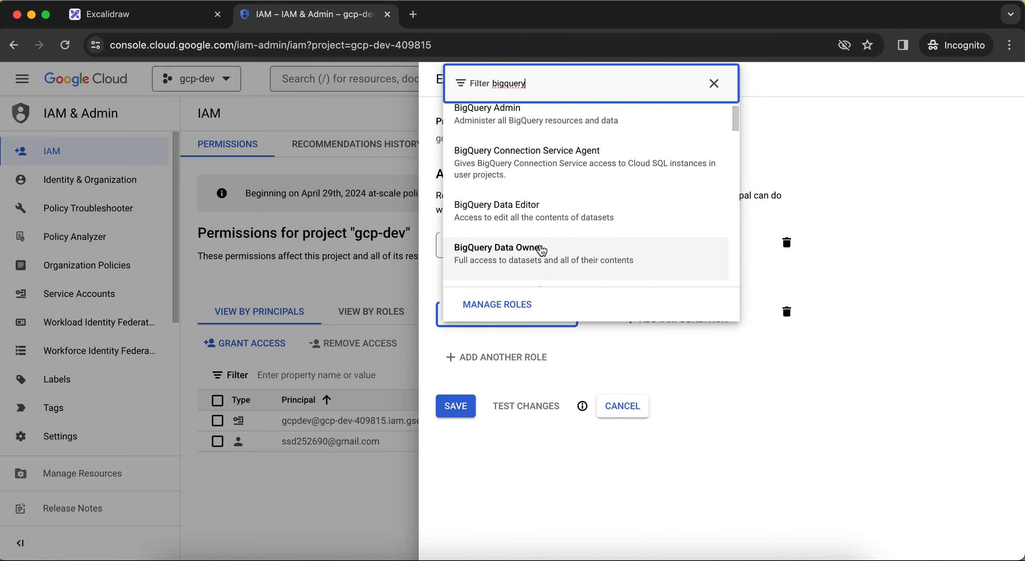
left_click(539, 234)
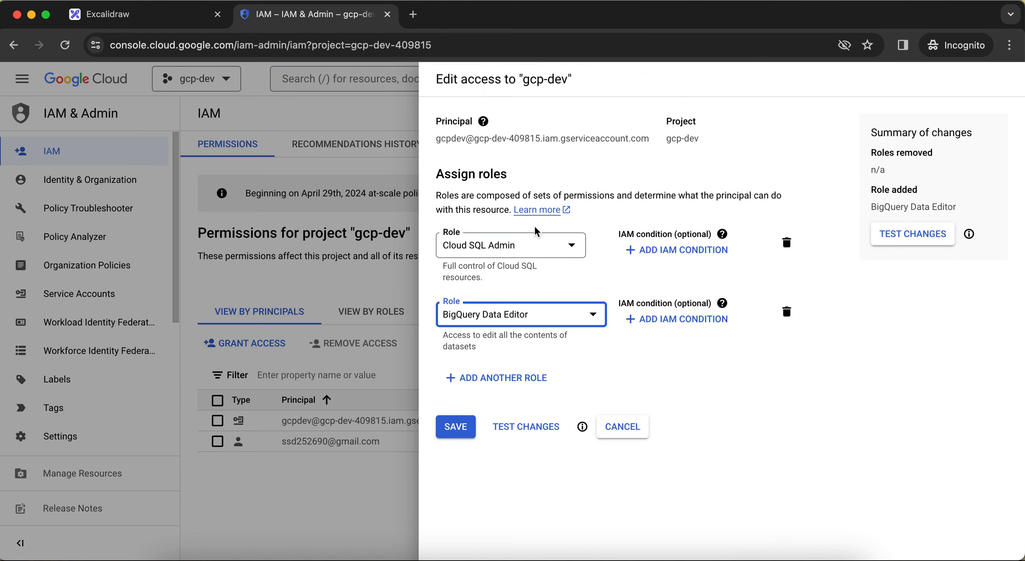
left_click(463, 428)
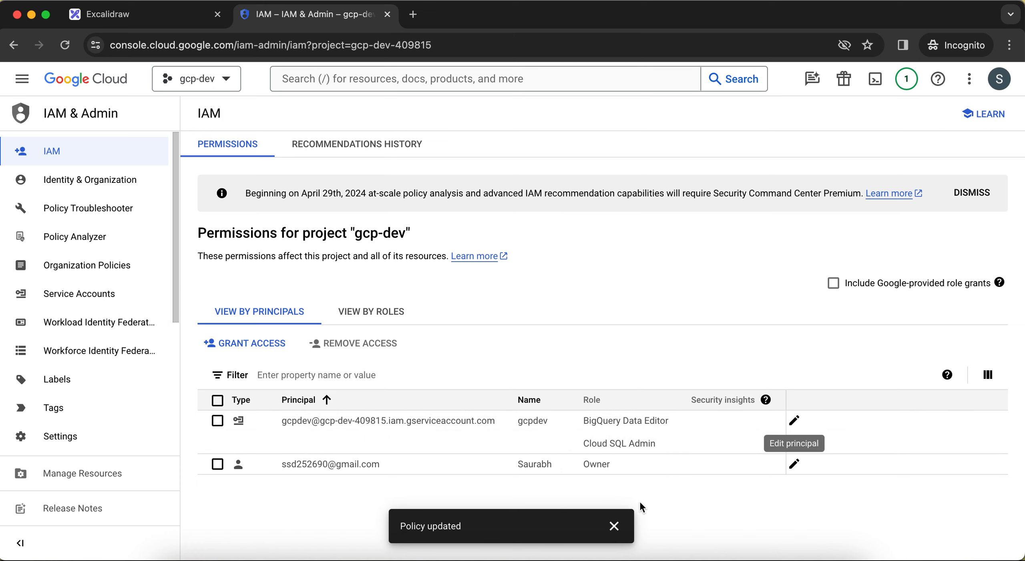
left_click(610, 528)
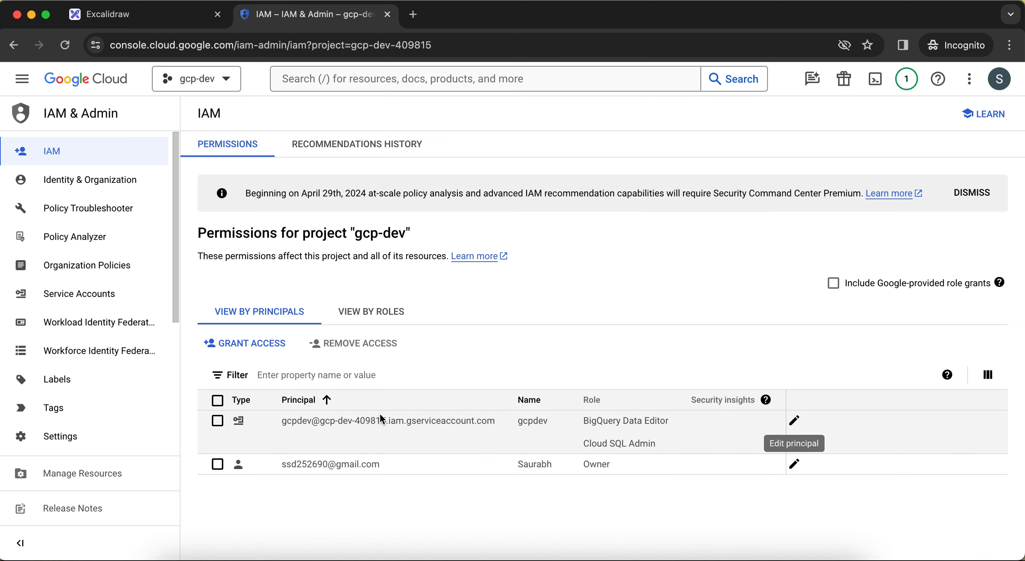
Open the list of service accounts for the gcp-dev project.
left_click(93, 295)
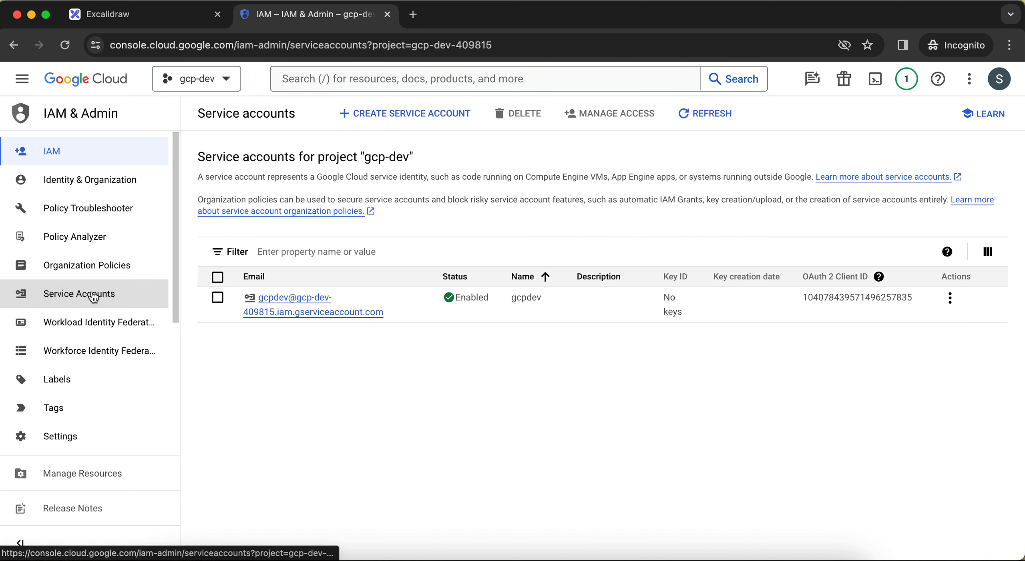